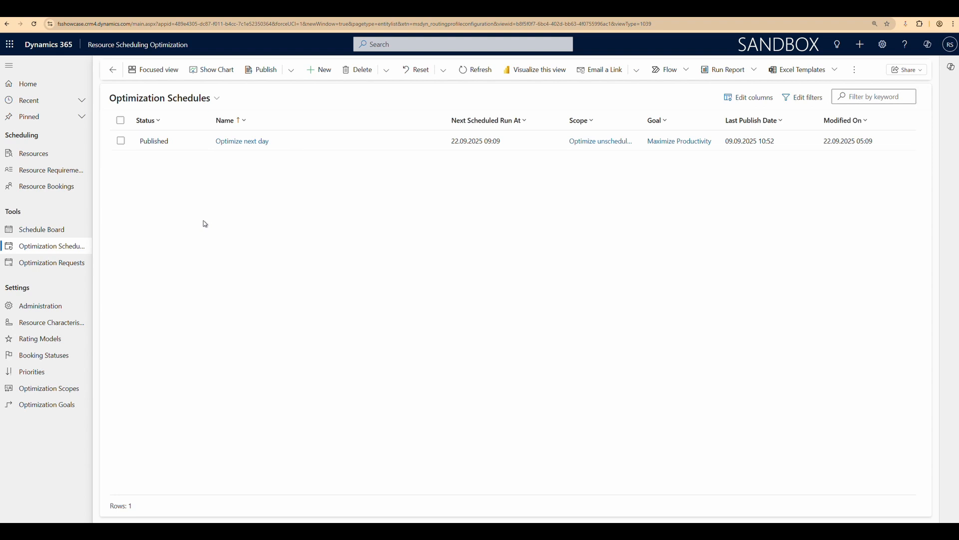
Open the 'Optimize next day' optimization schedule and review its scope's resource view, requirement view and booking statuses
{"action": "double_click", "coordinate": [187, 141]}
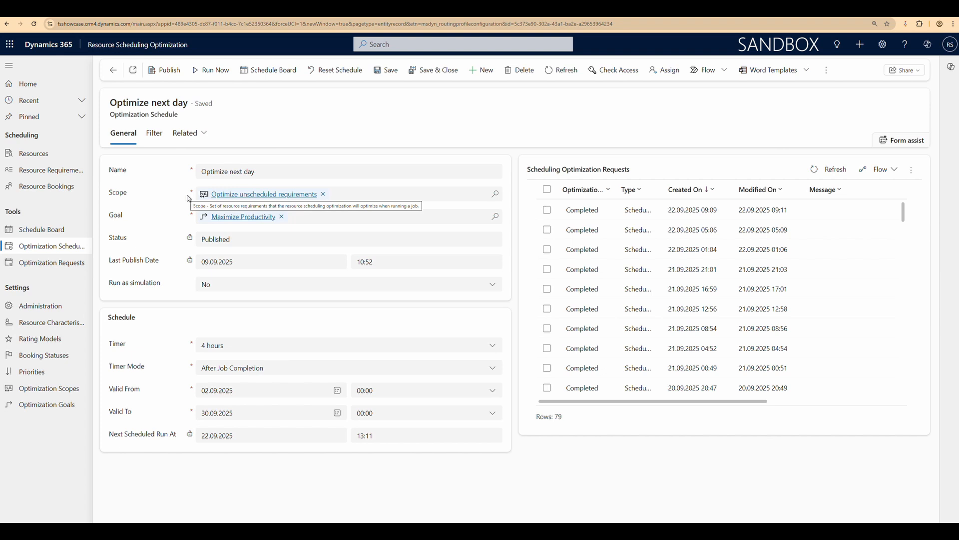
{"action": "left_click", "coordinate": [235, 195]}
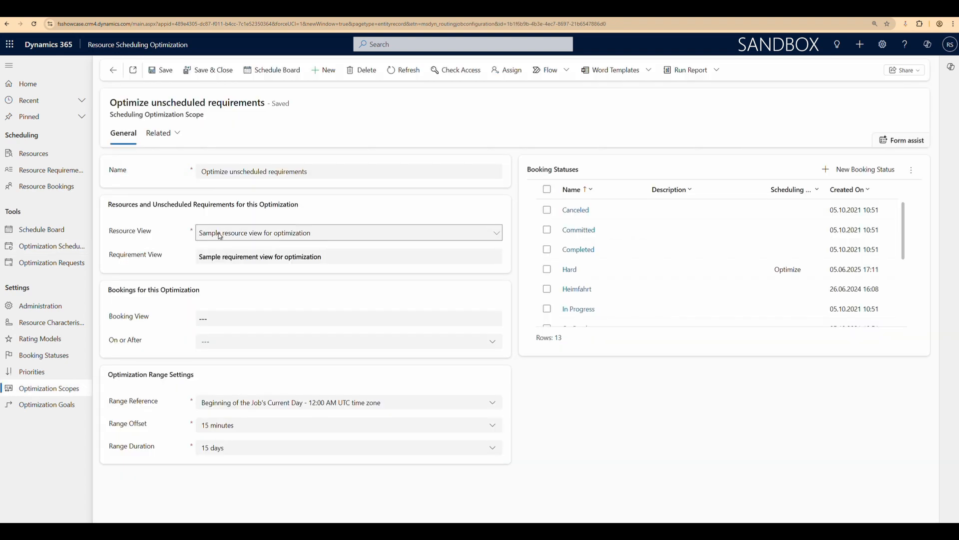
{"action": "left_click", "coordinate": [220, 236]}
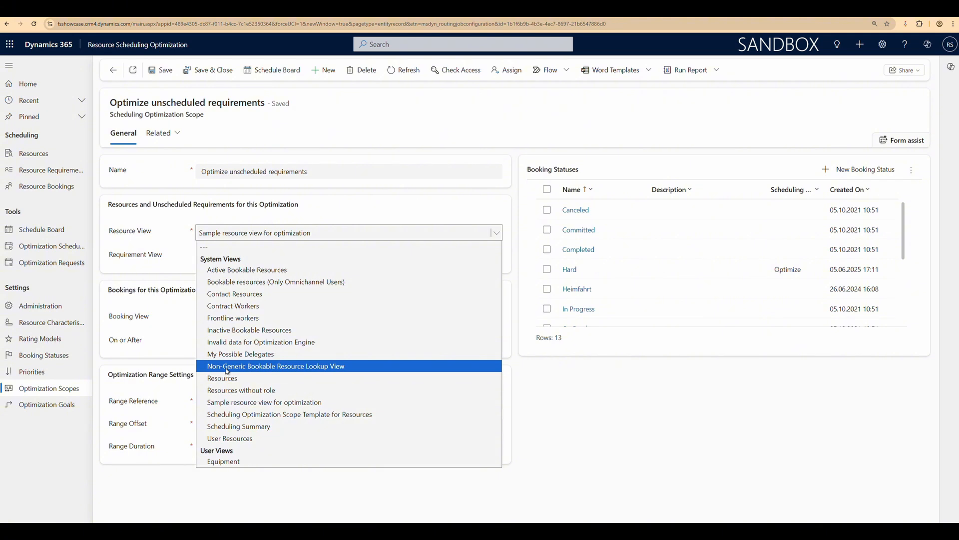
{"action": "left_click", "coordinate": [250, 406]}
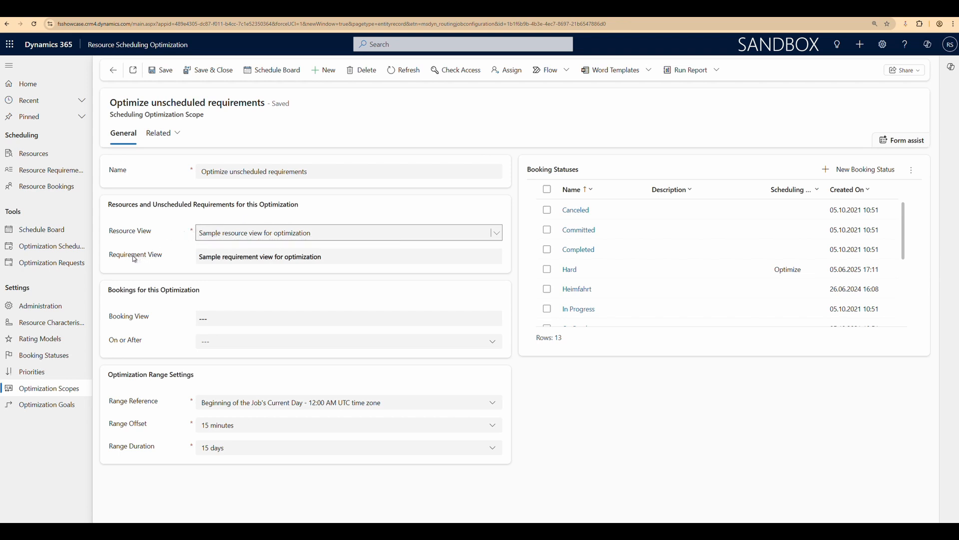
{"action": "left_click", "coordinate": [224, 257]}
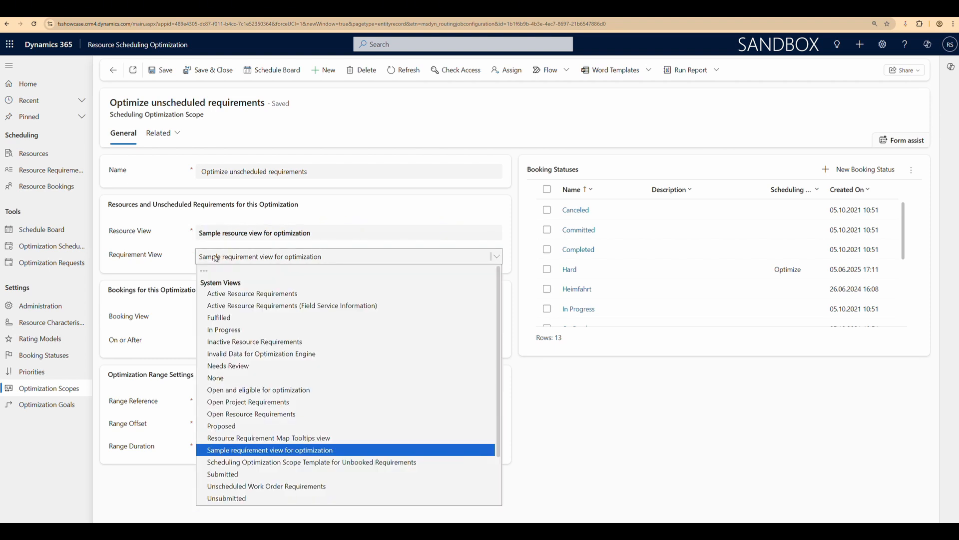
{"action": "left_click", "coordinate": [182, 256]}
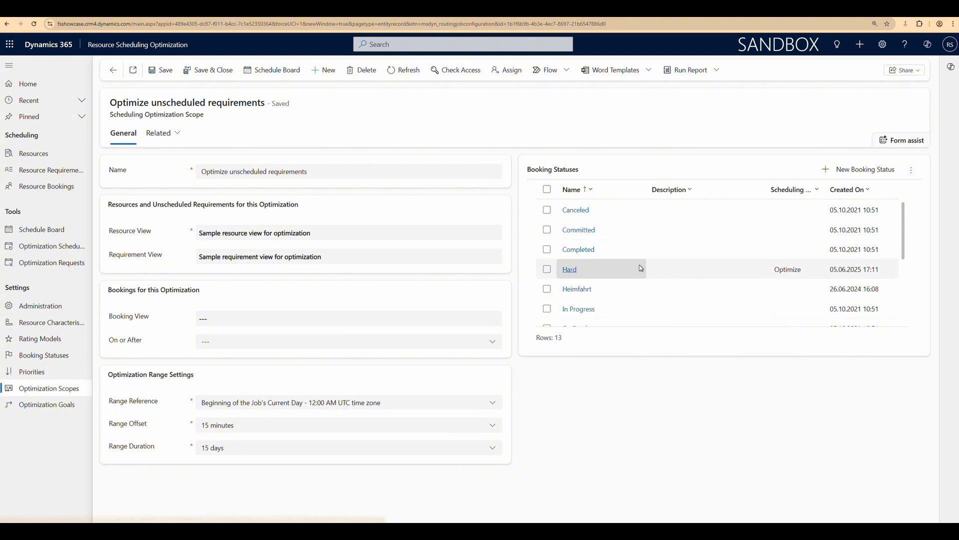
{"action": "scroll", "coordinate": [646, 271], "scroll_direction": "down", "scroll_amount": 1}
{"action": "scroll", "coordinate": [647, 270], "scroll_direction": "down", "scroll_amount": 2}
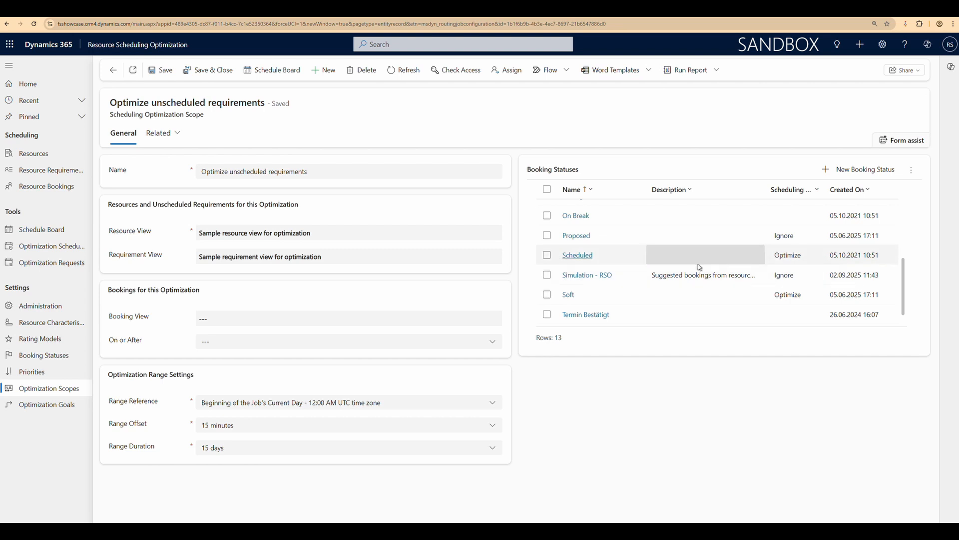
Return to the schedule, open its Maximize Productivity goal and review the travel time calculation and engine effort level options
{"action": "left_click", "coordinate": [113, 70]}
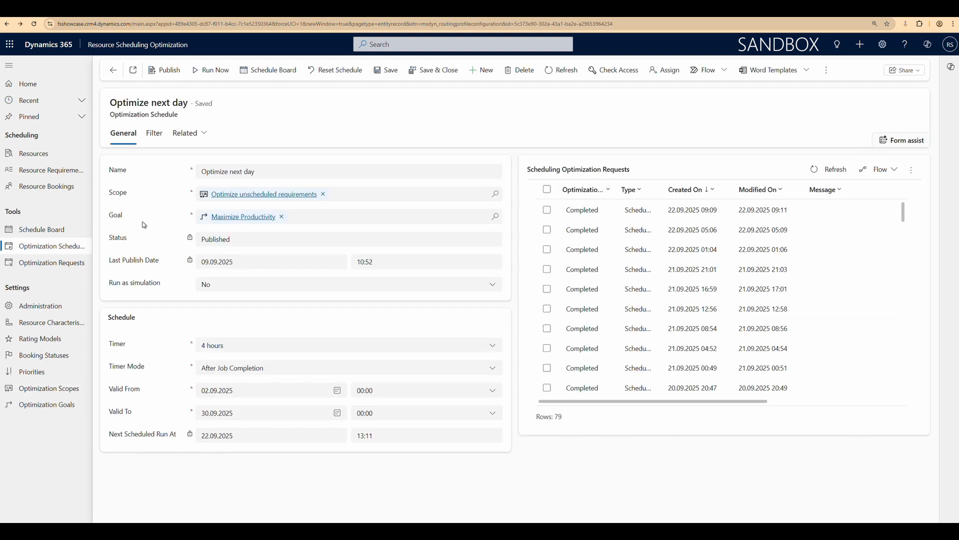
{"action": "left_click", "coordinate": [253, 222]}
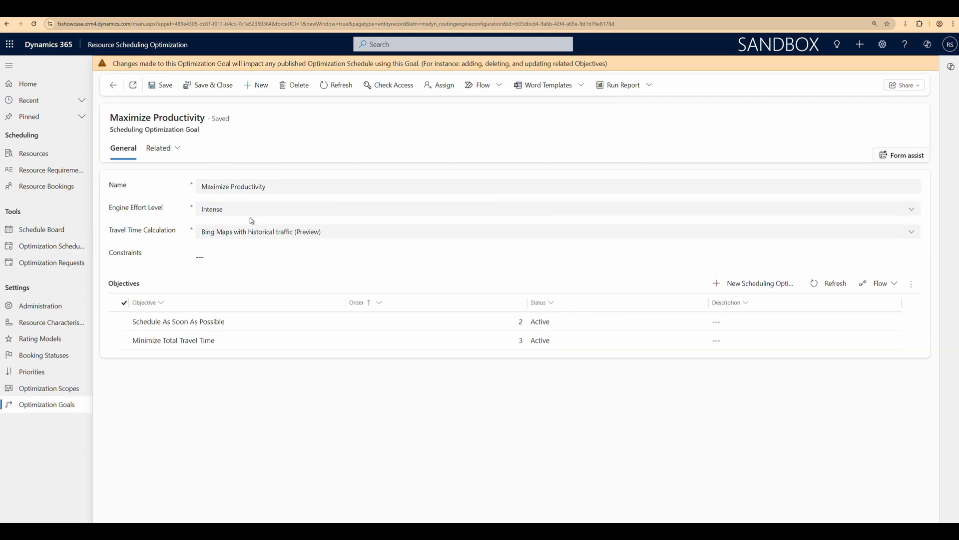
{"action": "left_click", "coordinate": [210, 231]}
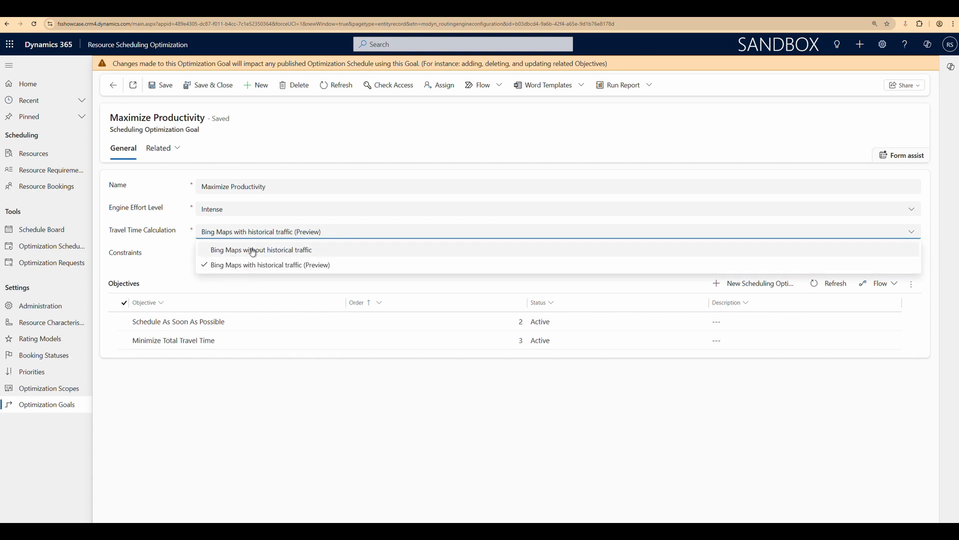
{"action": "left_click", "coordinate": [183, 234]}
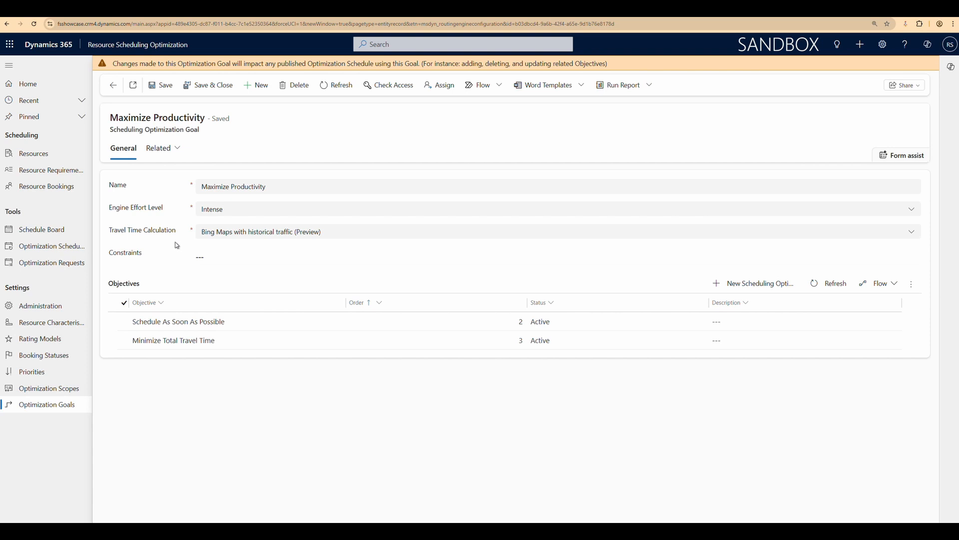
{"action": "left_click", "coordinate": [206, 211]}
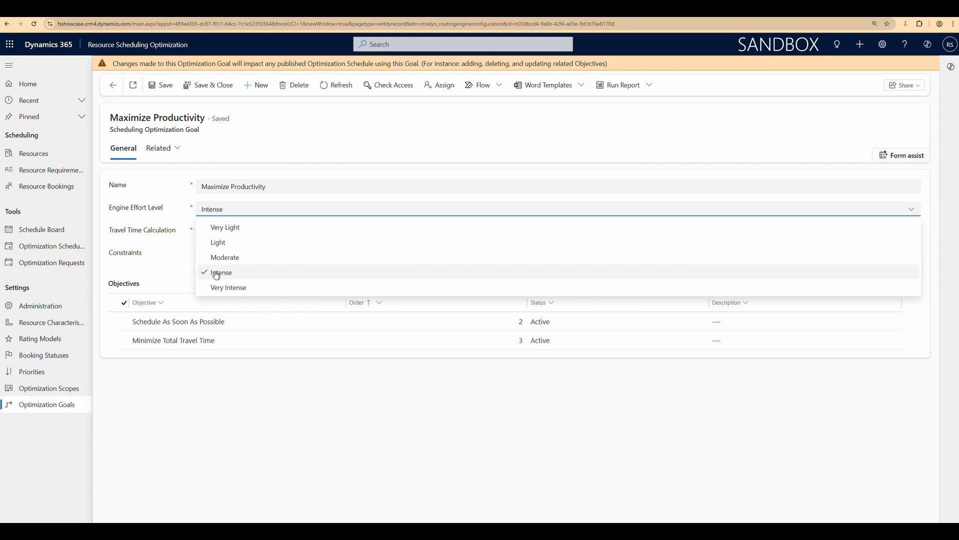
{"action": "left_click", "coordinate": [216, 274]}
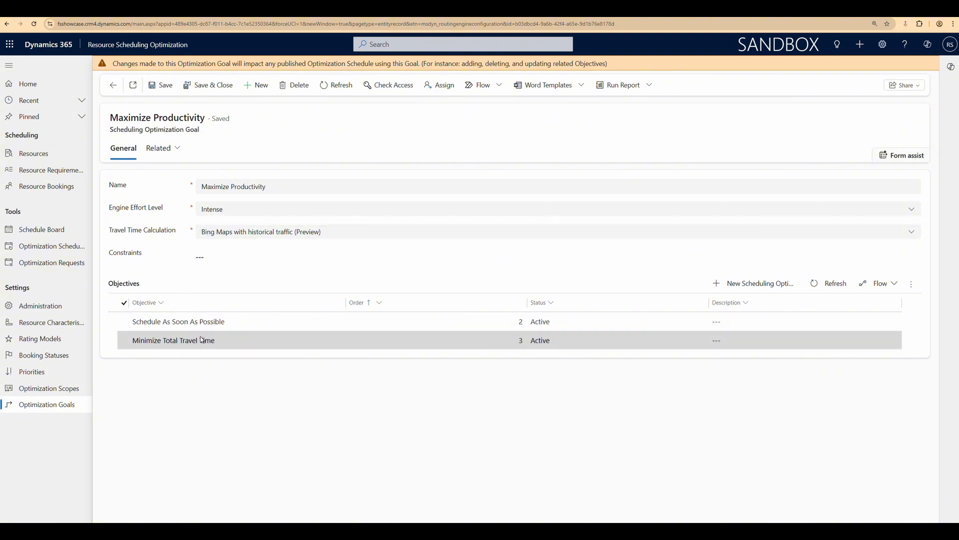
Review the list of constraints available for the goal
{"action": "left_click", "coordinate": [205, 256]}
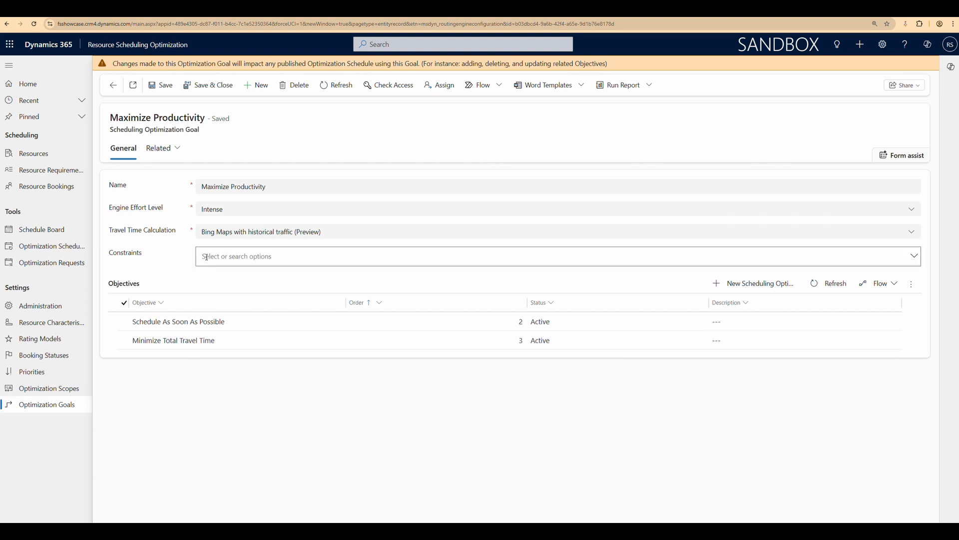
{"action": "left_click", "coordinate": [912, 260]}
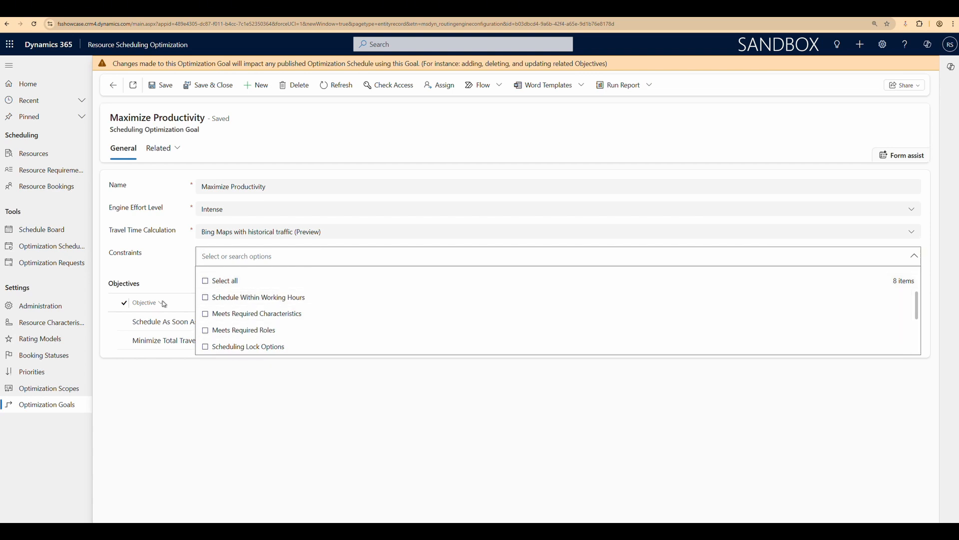
{"action": "left_click", "coordinate": [142, 388]}
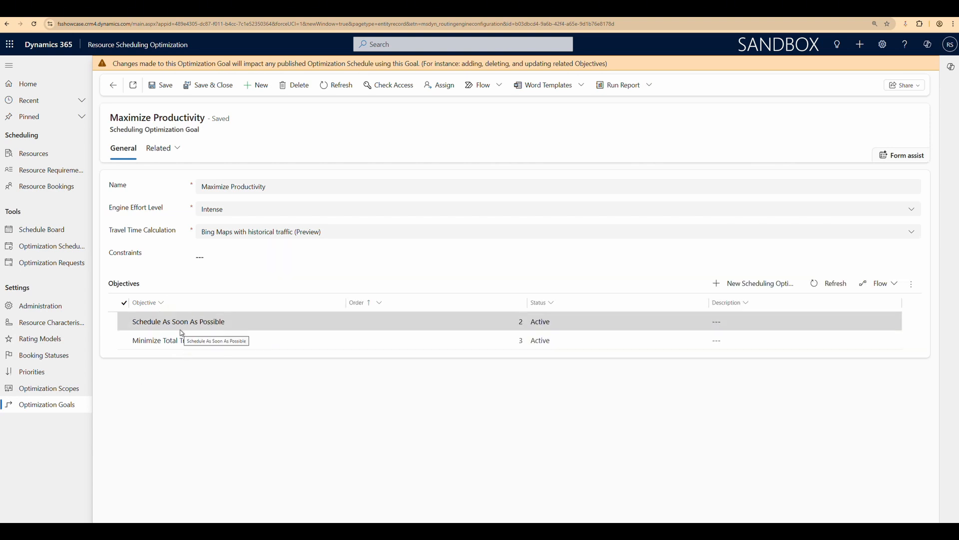
{"action": "left_click", "coordinate": [209, 256]}
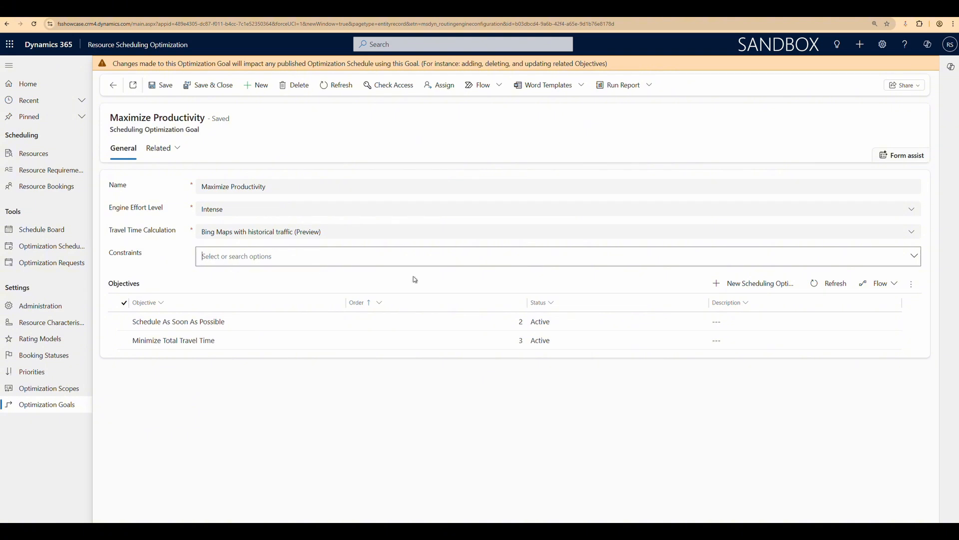
{"action": "left_click", "coordinate": [913, 257]}
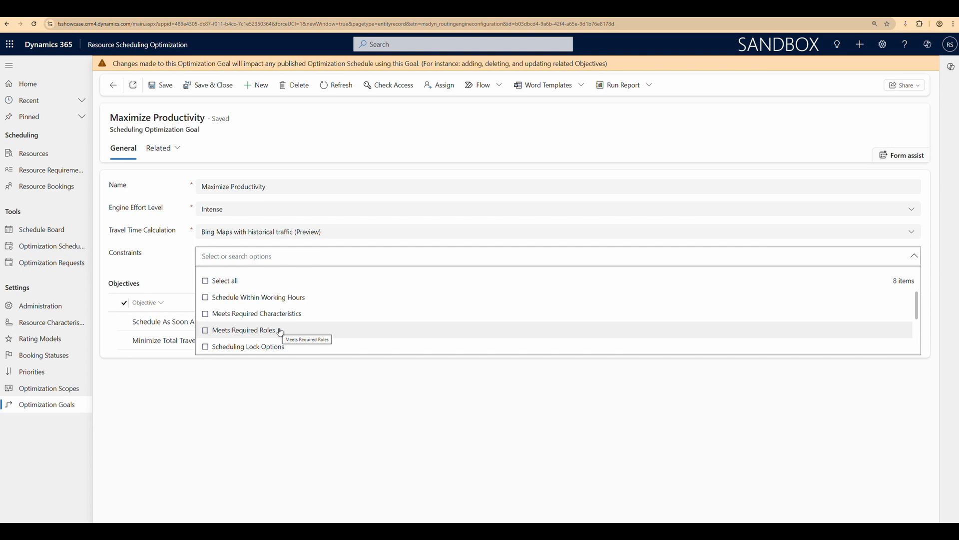
{"action": "scroll", "coordinate": [287, 320], "scroll_direction": "down", "scroll_amount": 1}
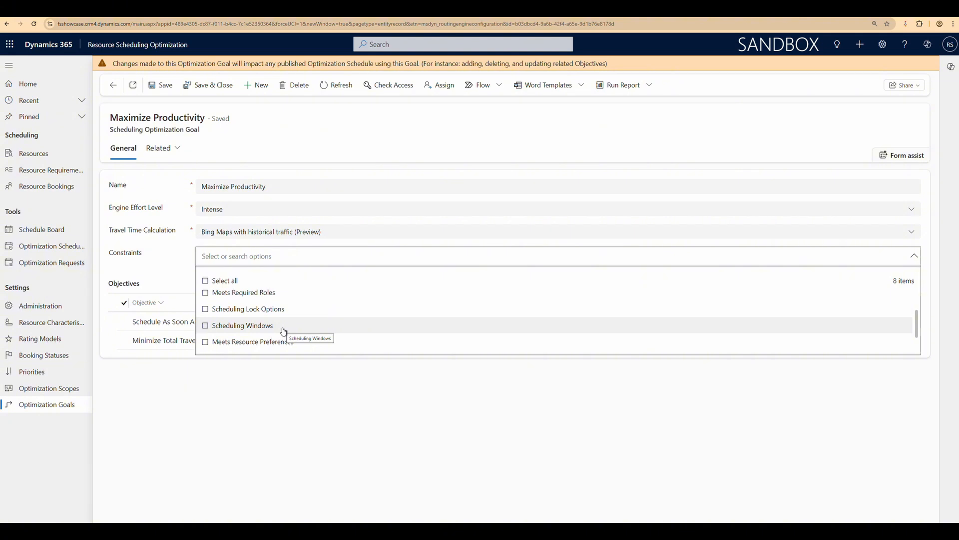
{"action": "scroll", "coordinate": [282, 331], "scroll_direction": "down", "scroll_amount": 2}
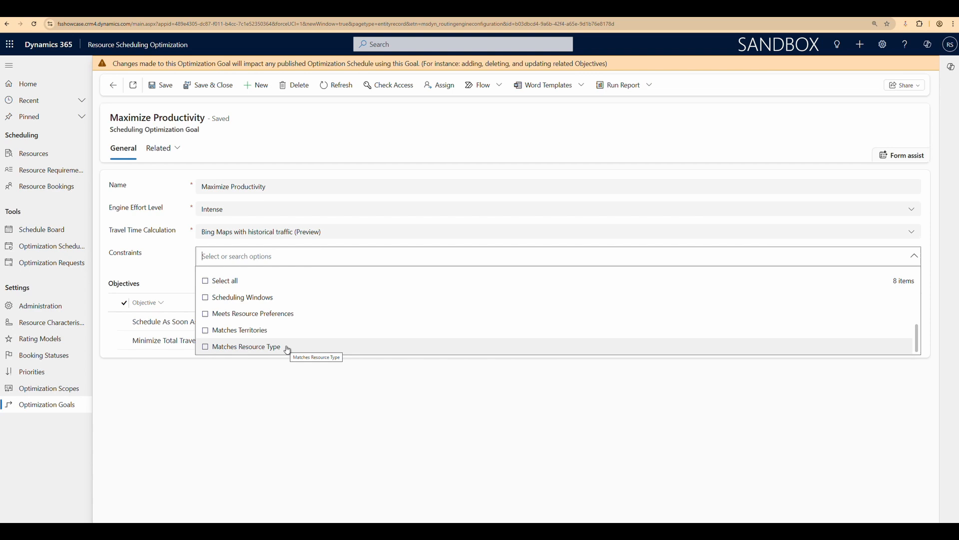
{"action": "left_click", "coordinate": [215, 252]}
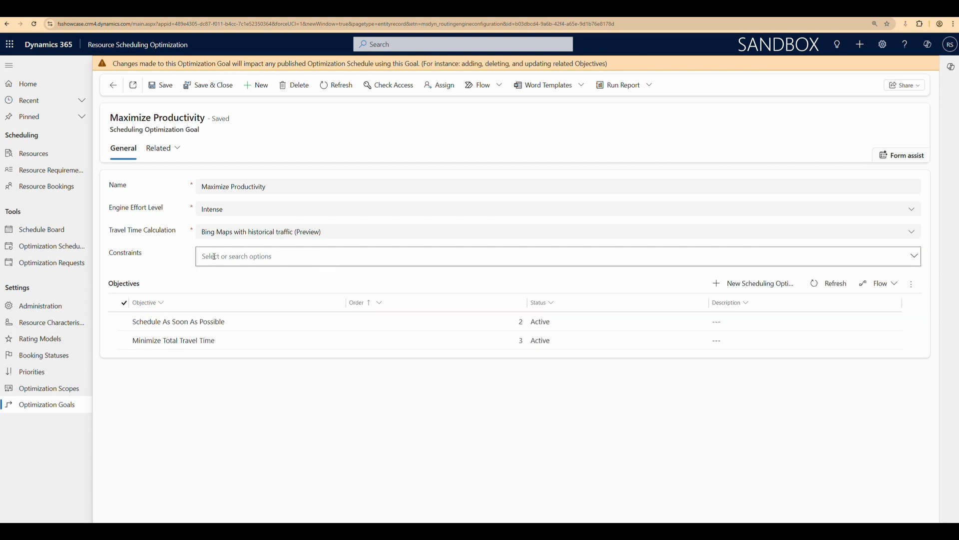
Return to the optimization schedule and review the available timer intervals
{"action": "left_click", "coordinate": [113, 86]}
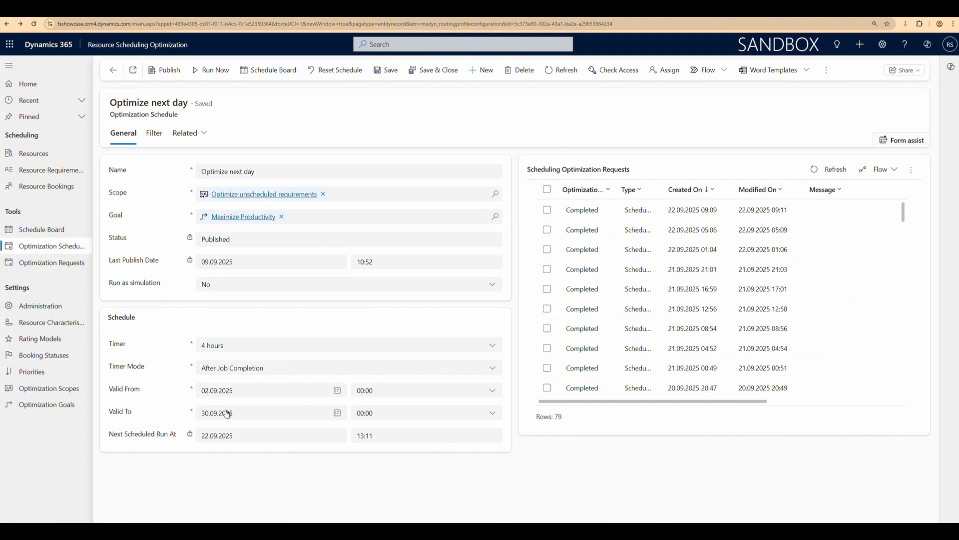
{"action": "left_click_drag", "start_coordinate": [381, 437], "coordinate": [359, 437]}
{"action": "left_click", "coordinate": [363, 452]}
{"action": "left_click", "coordinate": [206, 345]}
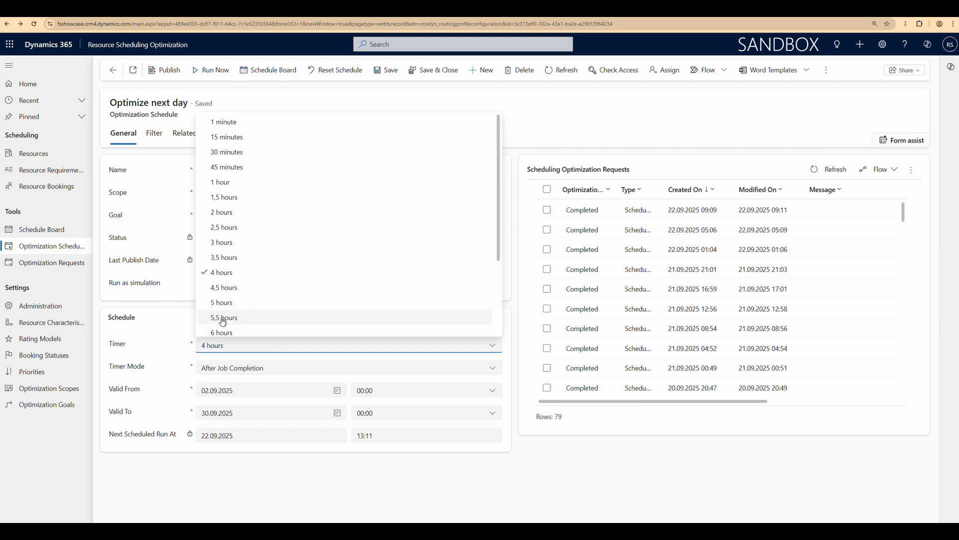
{"action": "scroll", "coordinate": [234, 317], "scroll_direction": "down", "scroll_amount": 2}
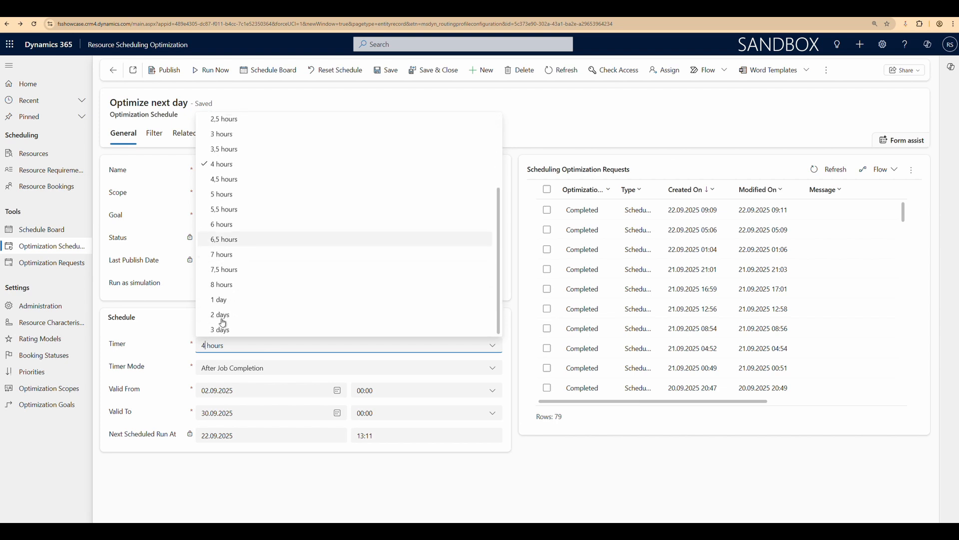
{"action": "left_click", "coordinate": [167, 332]}
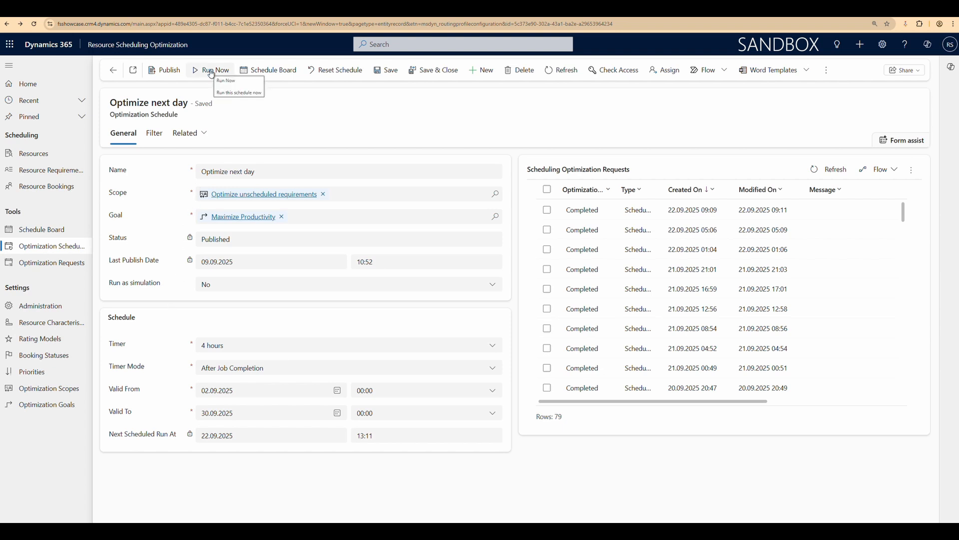
Open the Schedule Board's optimization panel, switch it to single resource and select the second resource
{"action": "left_click", "coordinate": [43, 235]}
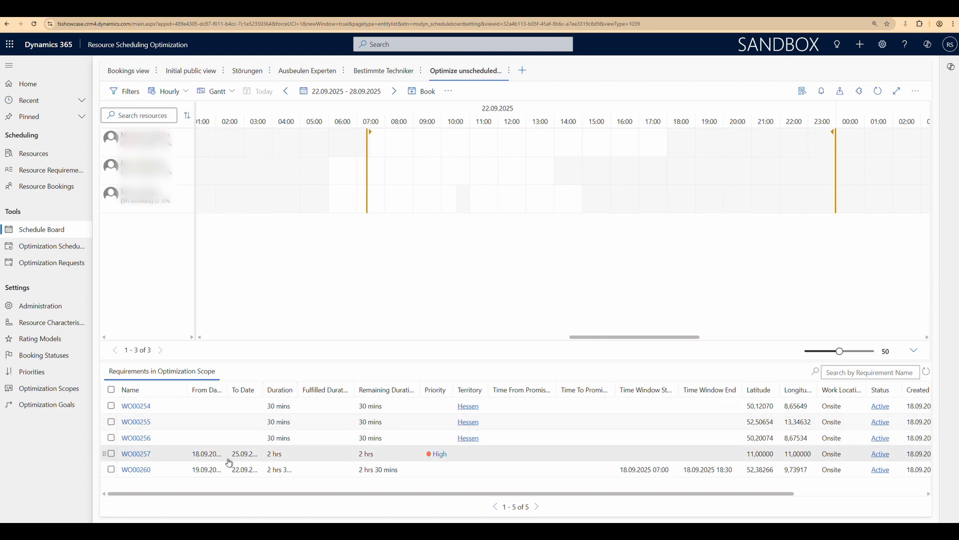
{"action": "left_click", "coordinate": [860, 95]}
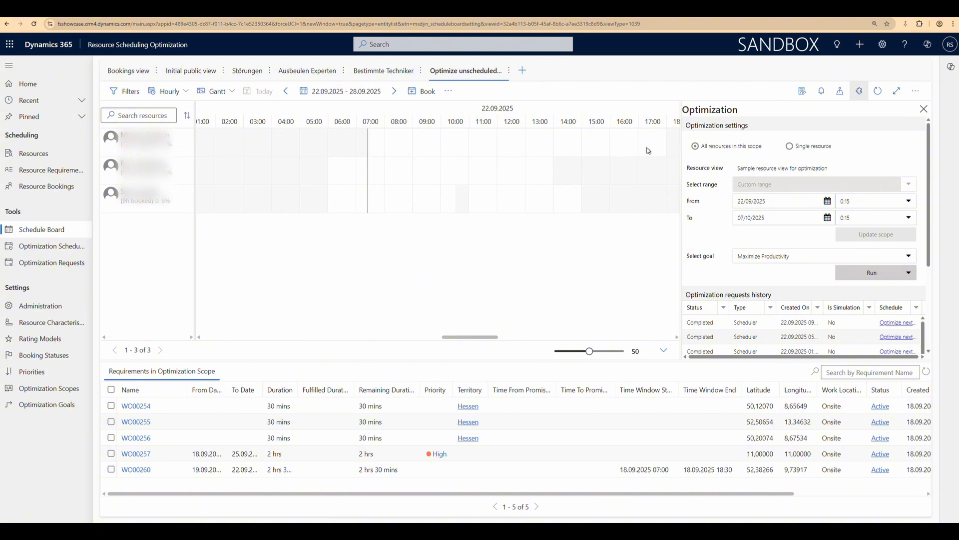
{"action": "left_click", "coordinate": [790, 150]}
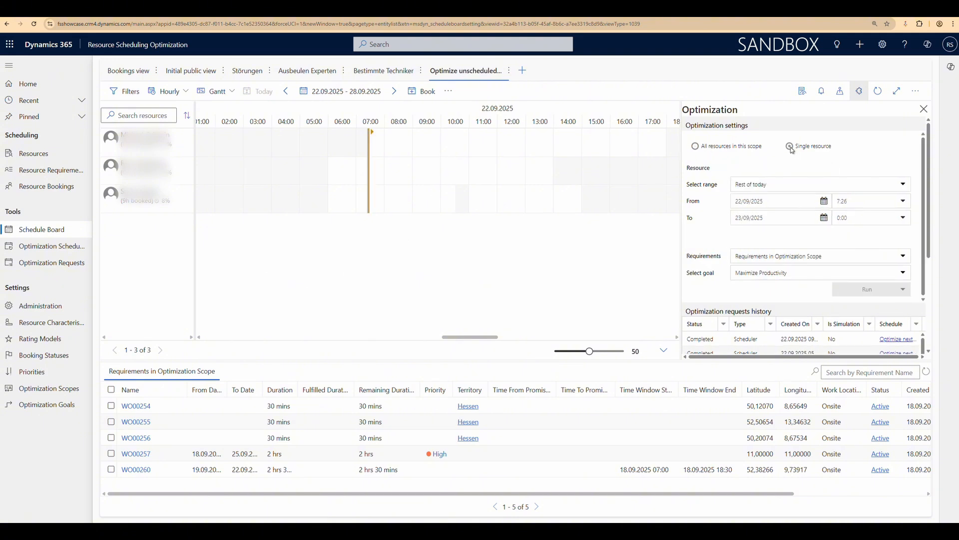
{"action": "left_click", "coordinate": [118, 174]}
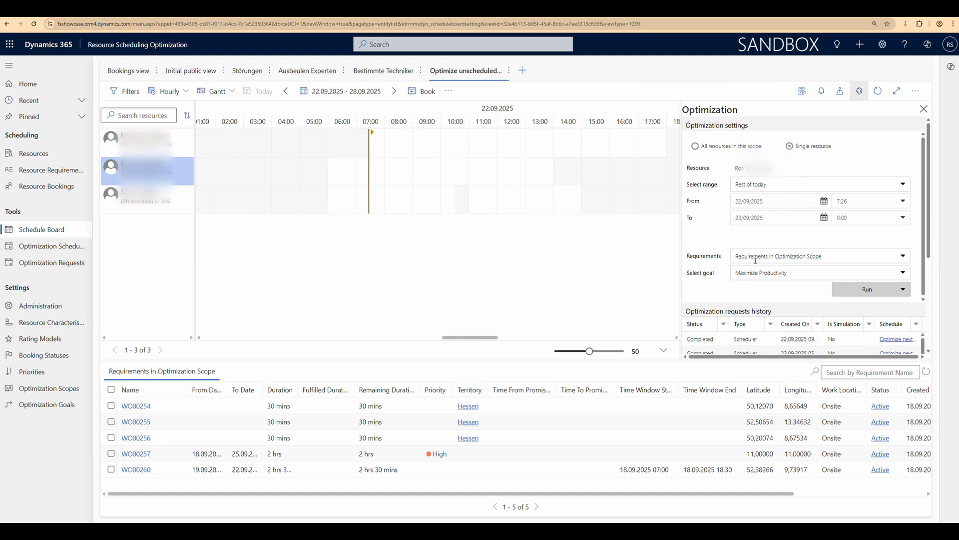
Optimize the selected resource's schedule with the Maximize Productivity goal and close the Schedule Assistant
{"action": "right_click", "coordinate": [118, 168]}
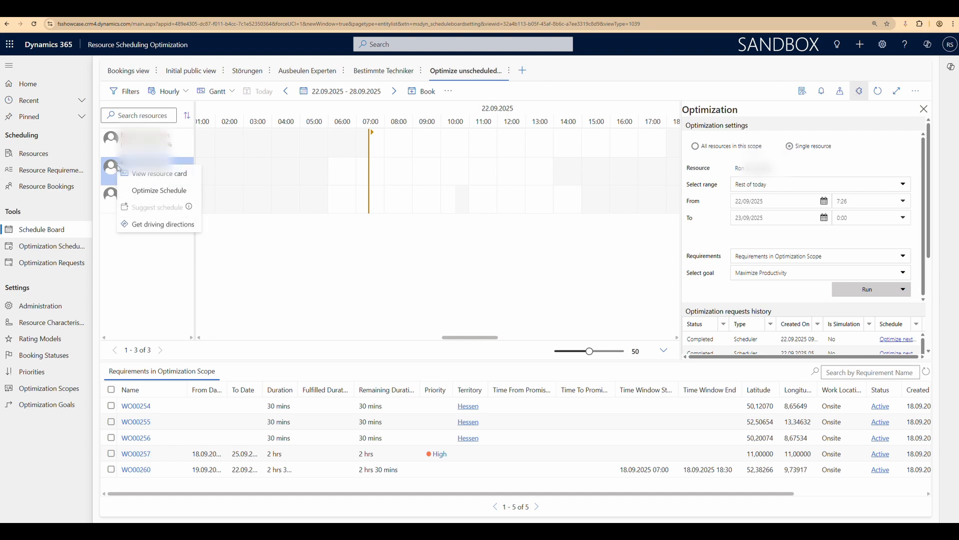
{"action": "left_click", "coordinate": [758, 275]}
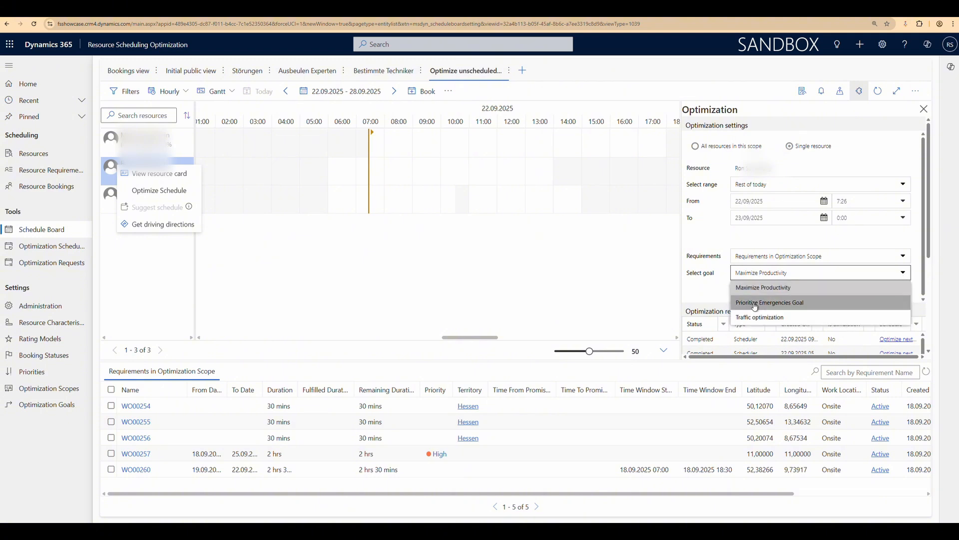
{"action": "left_click", "coordinate": [717, 284]}
{"action": "mouse_move", "coordinate": [862, 291]}
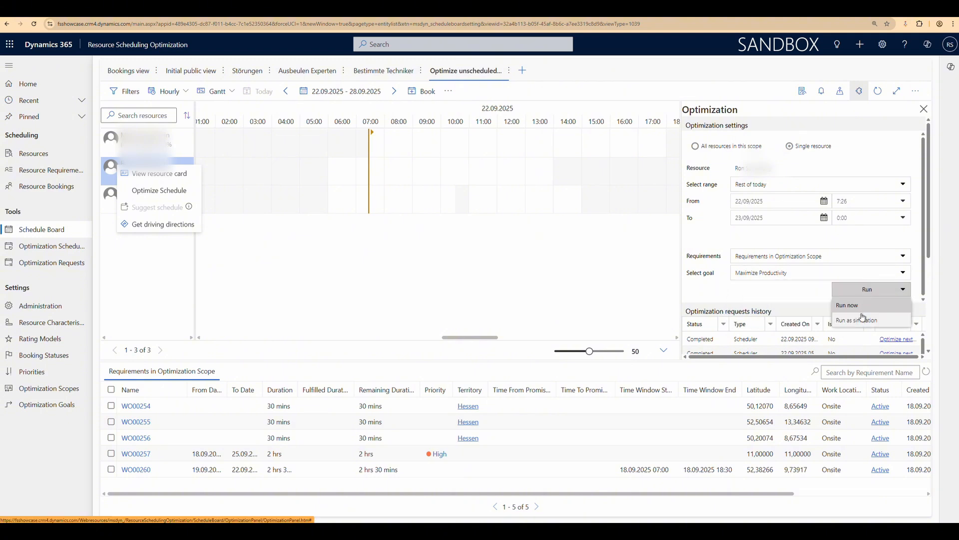
{"action": "left_click", "coordinate": [144, 192]}
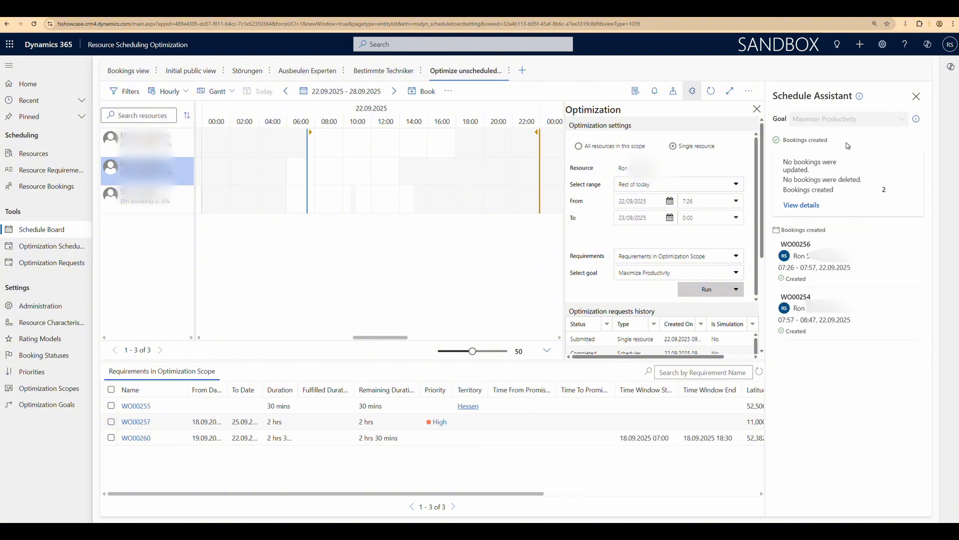
{"action": "left_click_drag", "start_coordinate": [783, 179], "coordinate": [864, 184]}
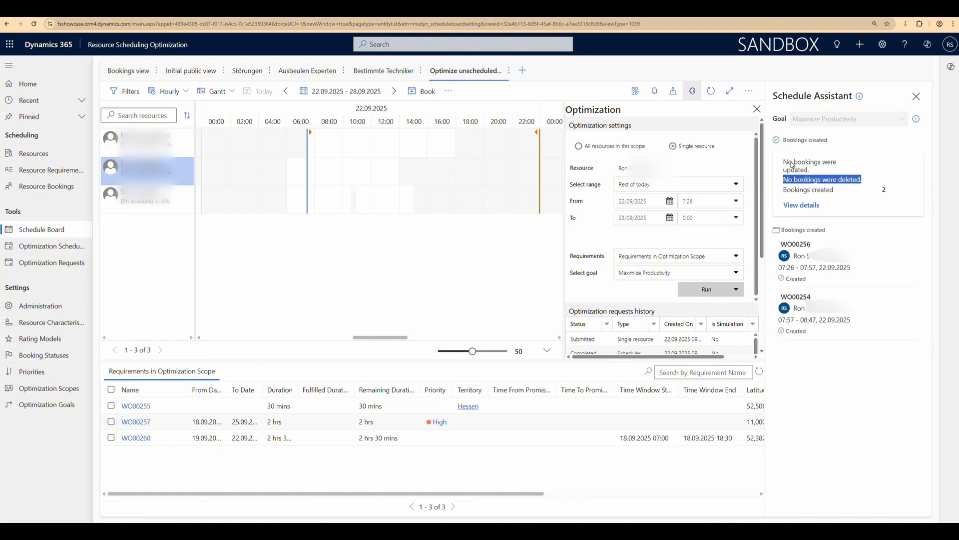
{"action": "left_click", "coordinate": [916, 96]}
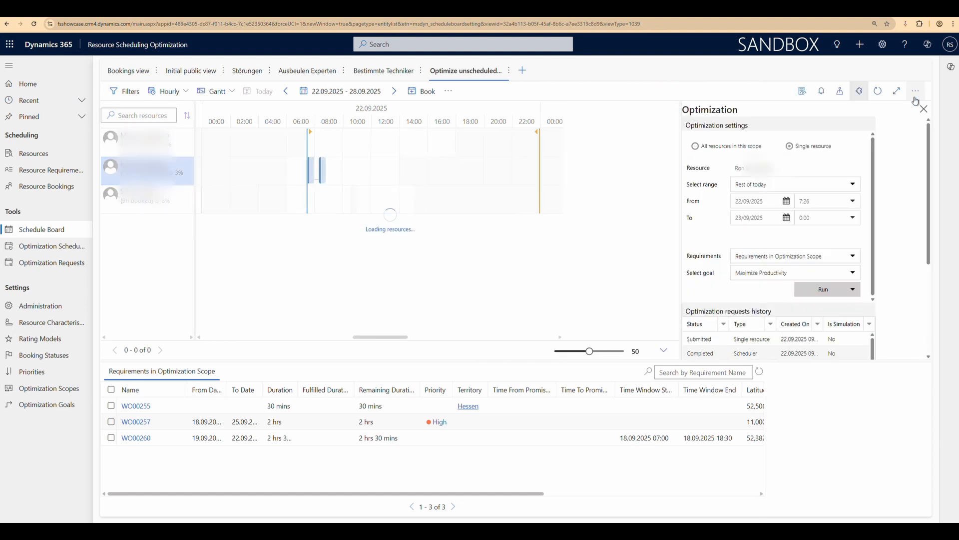
Close the optimization panel and zoom the board in on the selected resource's newly optimized bookings
{"action": "left_click", "coordinate": [860, 90]}
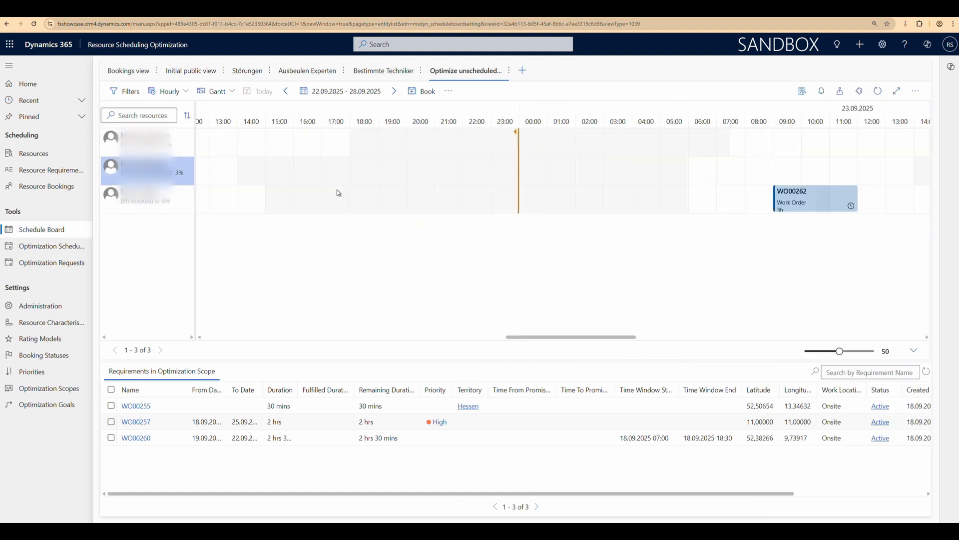
{"action": "scroll", "coordinate": [490, 199], "scroll_direction": "left", "scroll_amount": 10}
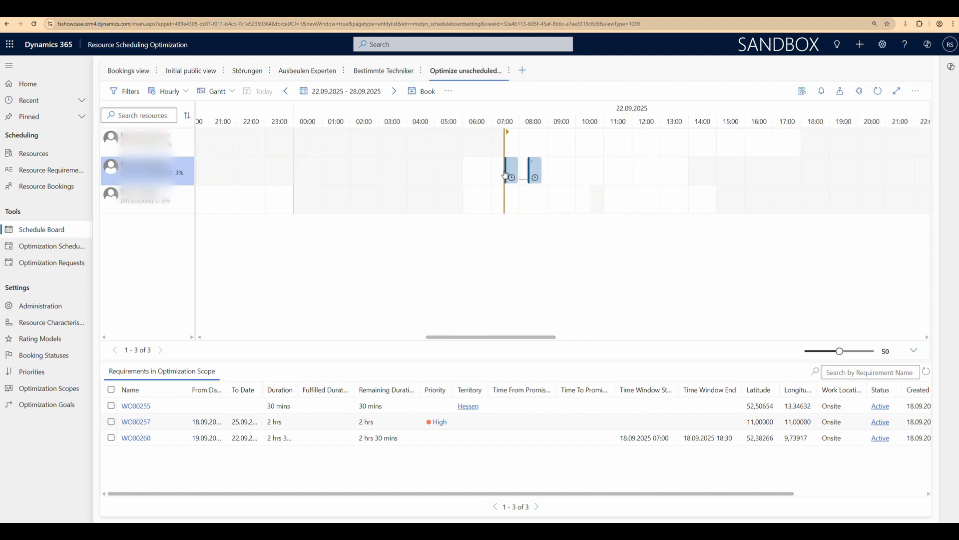
{"action": "left_click", "coordinate": [507, 174]}
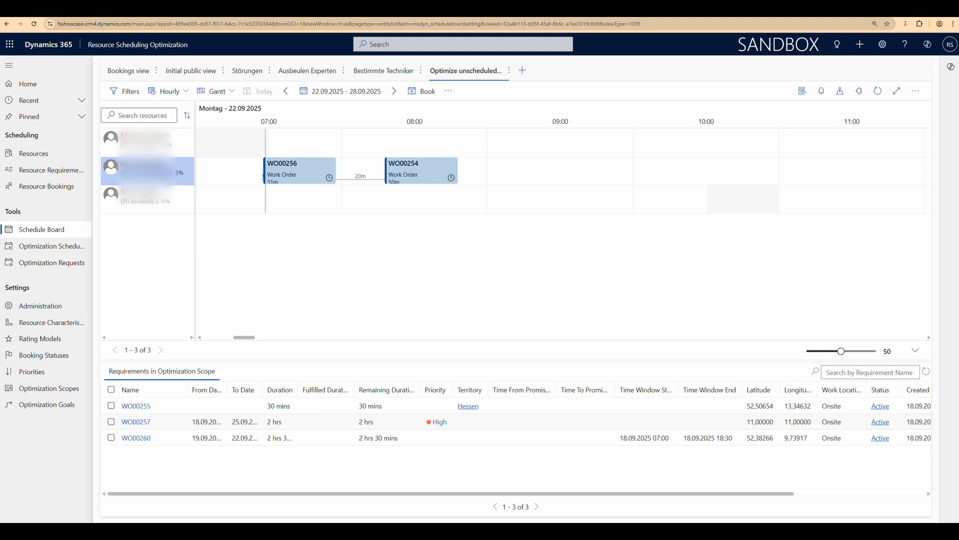
Open the selected resource's record from its resource card on the Schedule Board
{"action": "right_click", "coordinate": [163, 175]}
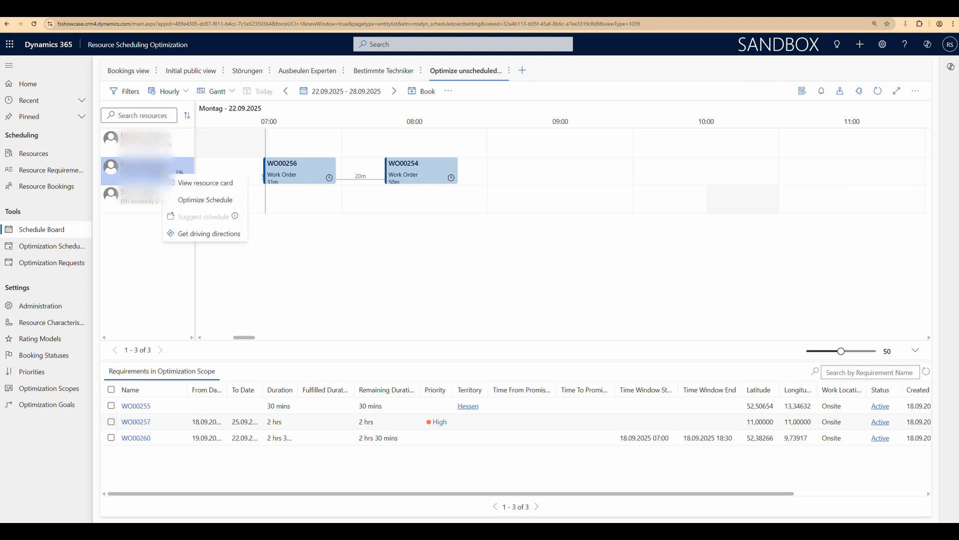
{"action": "left_click", "coordinate": [183, 184]}
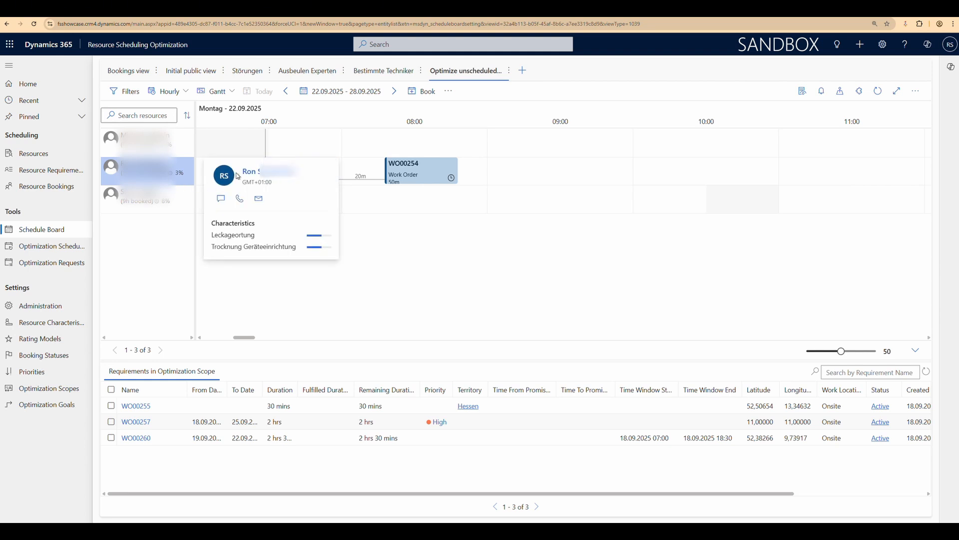
{"action": "left_click", "coordinate": [253, 172]}
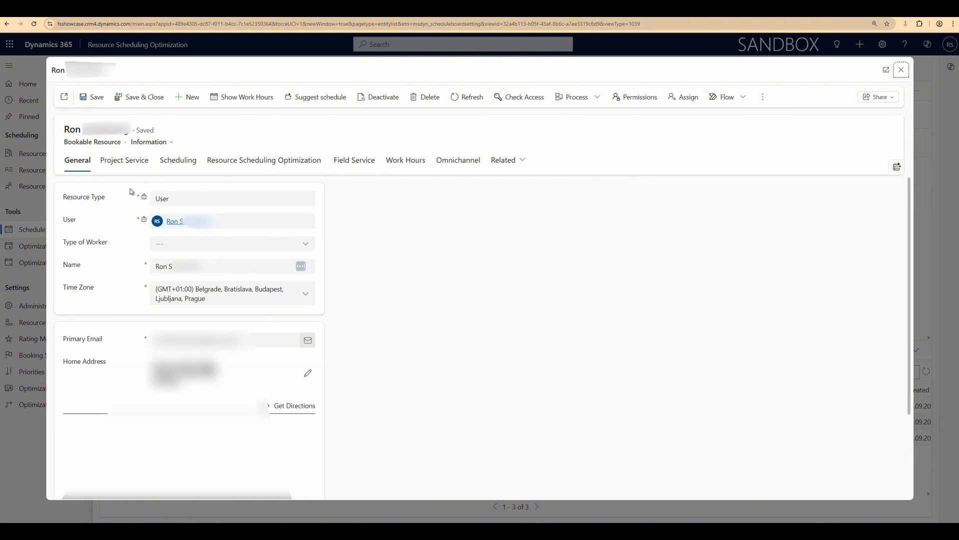
Review the resource's Optimize Schedule option on its Resource Scheduling Optimization tab, leaving it unchanged
{"action": "left_click", "coordinate": [224, 165]}
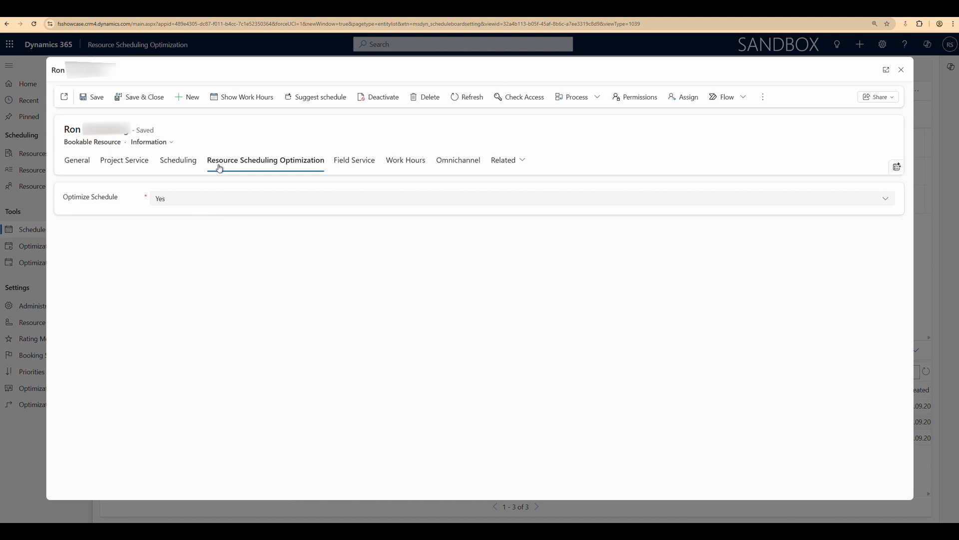
{"action": "left_click", "coordinate": [169, 201]}
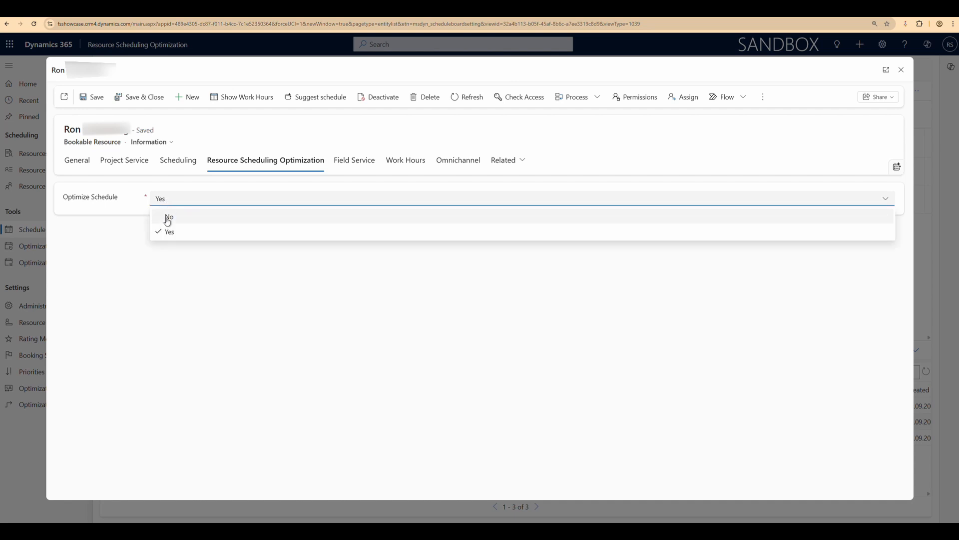
{"action": "left_click", "coordinate": [181, 257]}
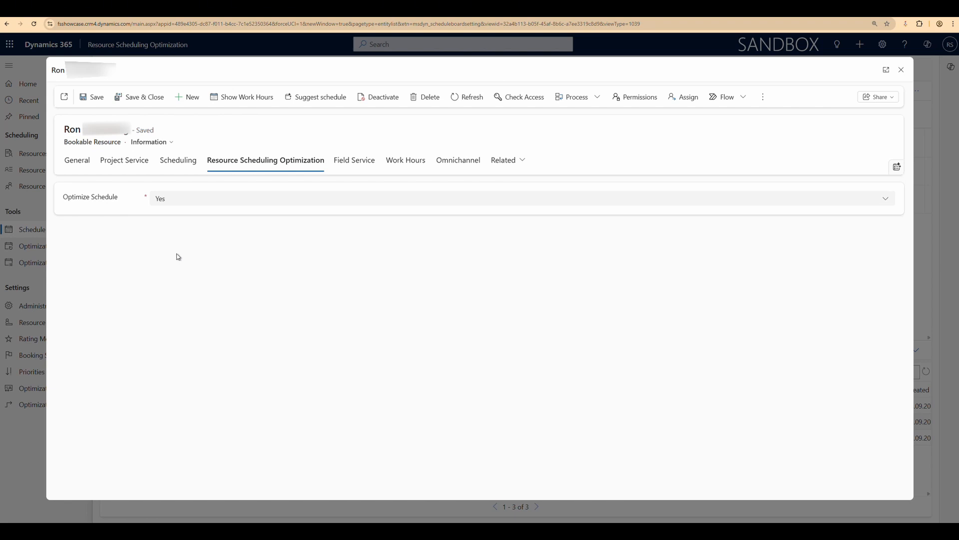
Review the Schedule Outside Work Hours options on the resource's Scheduling tab
{"action": "left_click", "coordinate": [184, 167]}
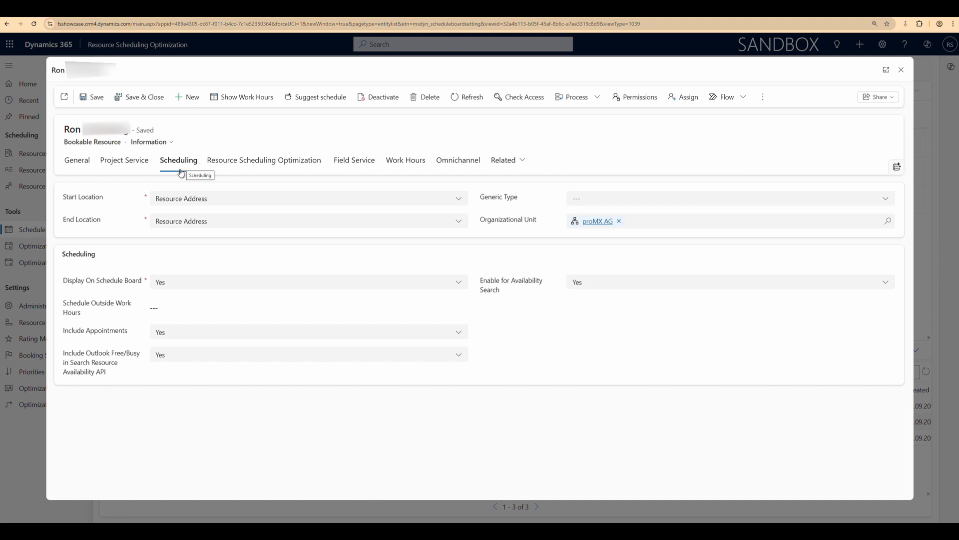
{"action": "left_click", "coordinate": [171, 307]}
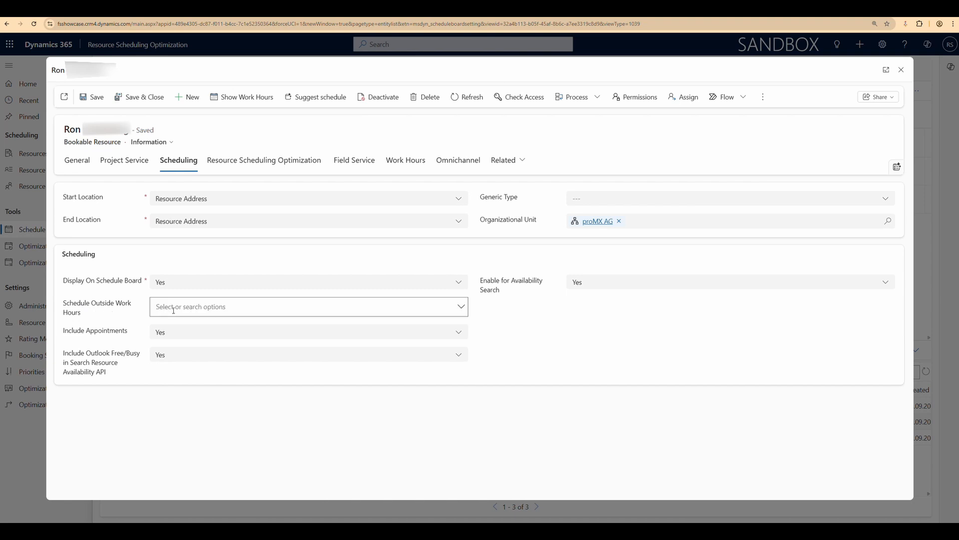
{"action": "left_click", "coordinate": [458, 310]}
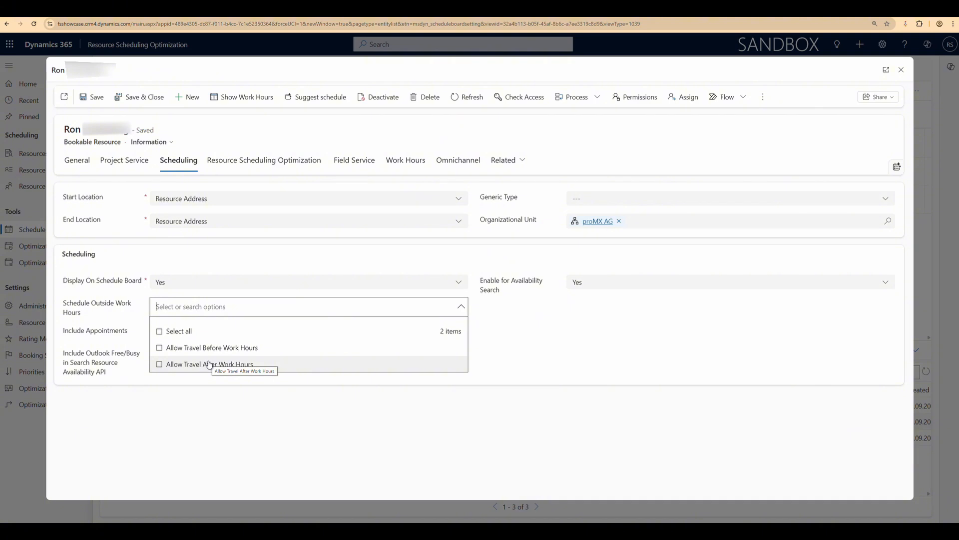
{"action": "left_click", "coordinate": [477, 328]}
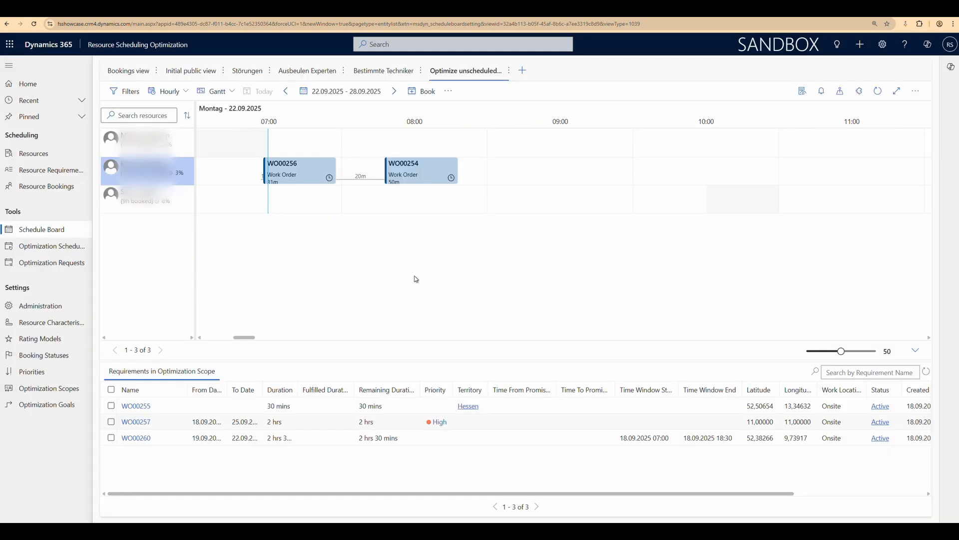